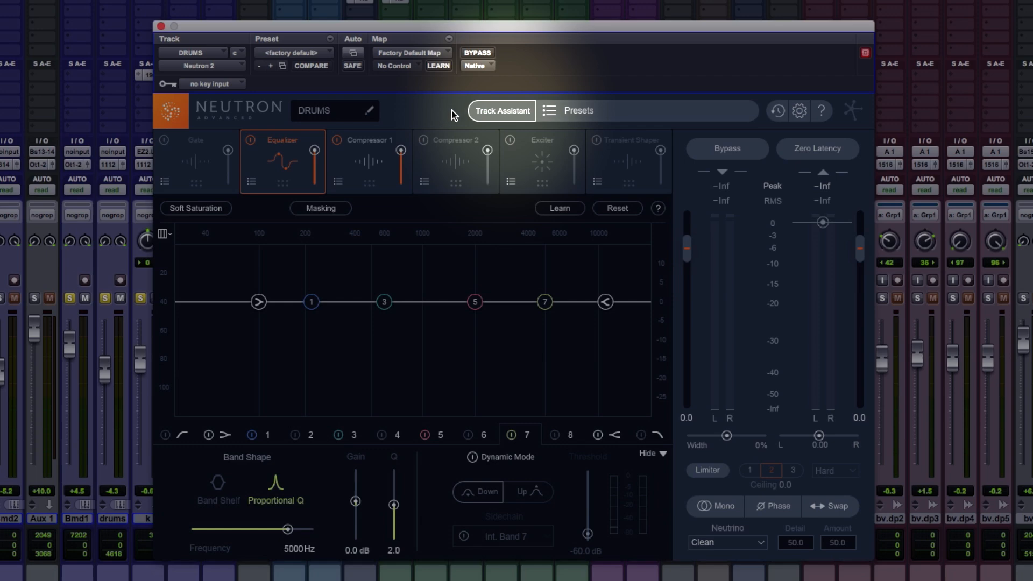
- Open the Track Assistant options in Neutron 2 and compare them with the original Neutron's assistant, cancelling its listening pass
{"action": "left_click", "coordinate": [501, 113]}
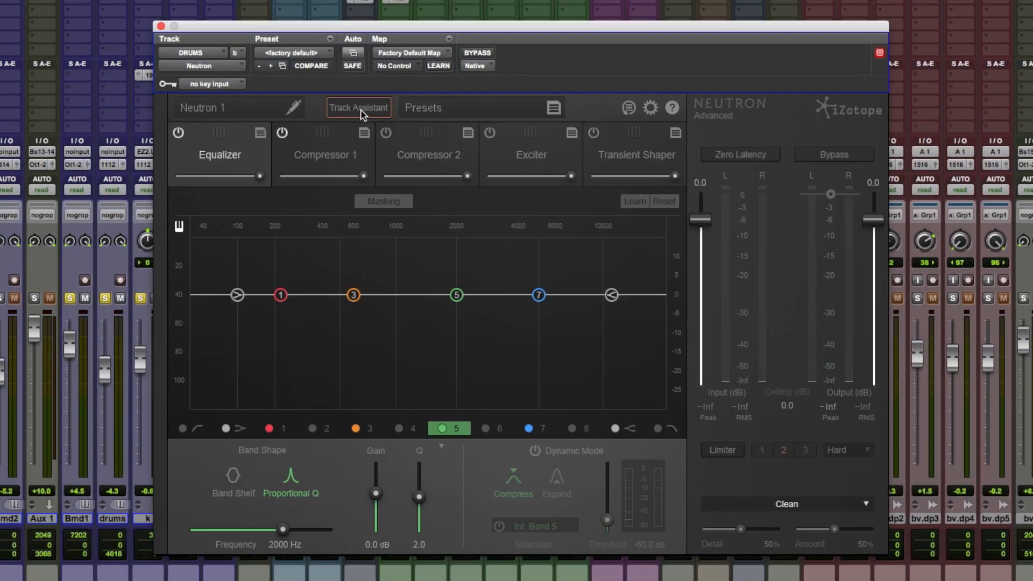
{"action": "left_click", "coordinate": [359, 108]}
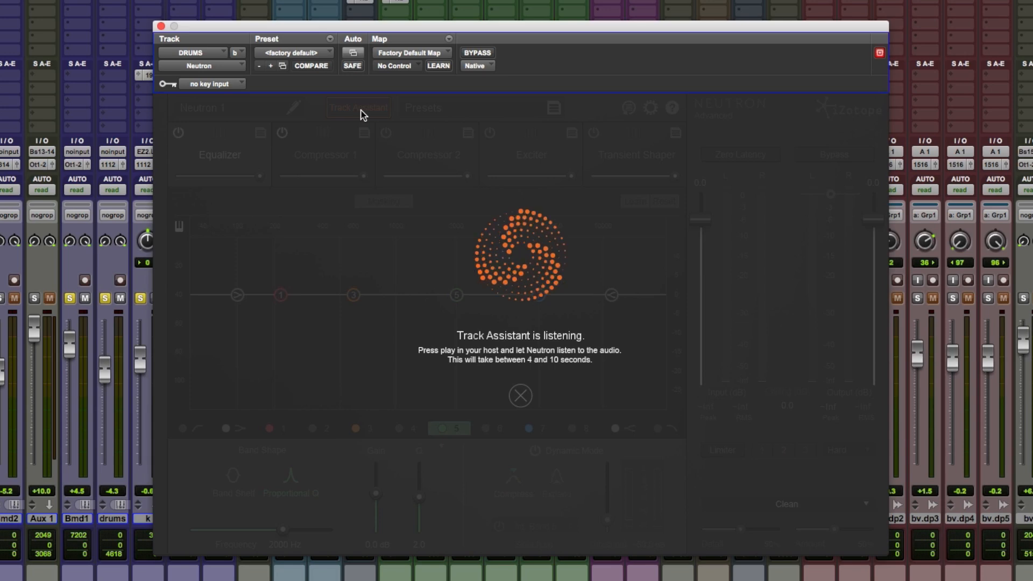
{"action": "left_click", "coordinate": [520, 397]}
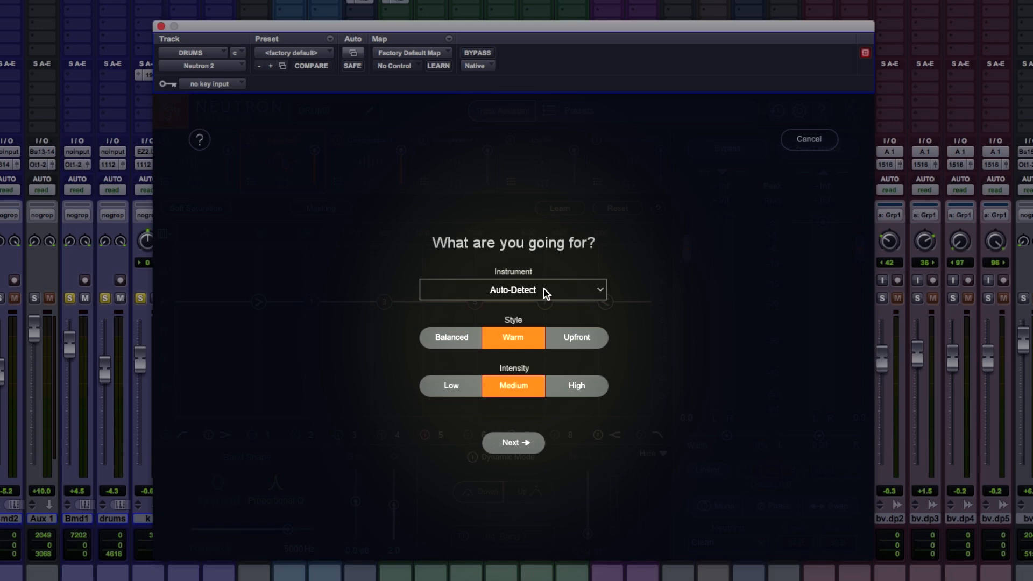
- Run Track Assistant on the DRUMS track with Auto-Detect instrument, Warm style and Medium intensity, and accept its suggestion
{"action": "left_click", "coordinate": [543, 289]}
{"action": "left_click", "coordinate": [667, 342]}
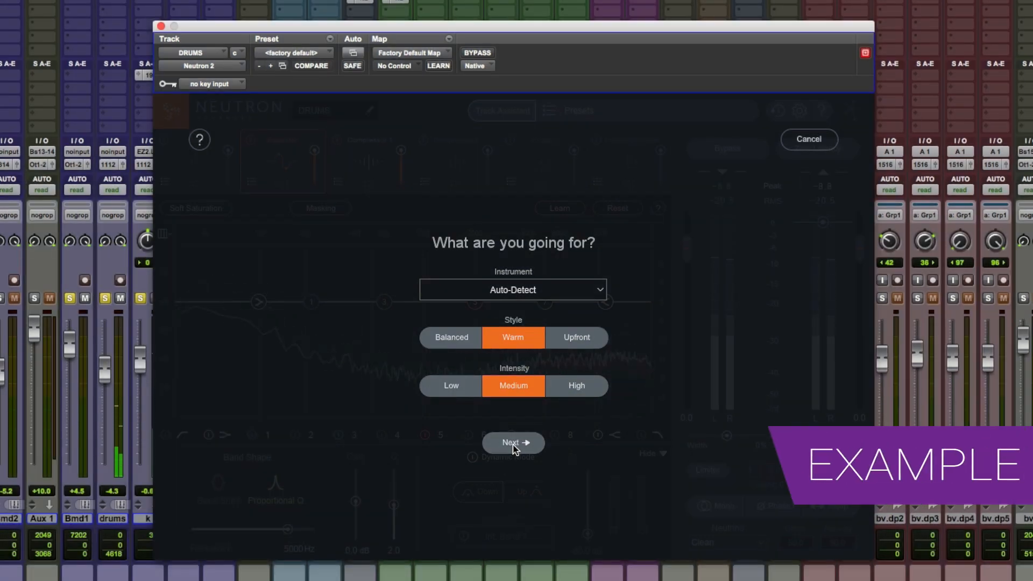
{"action": "left_click", "coordinate": [513, 444]}
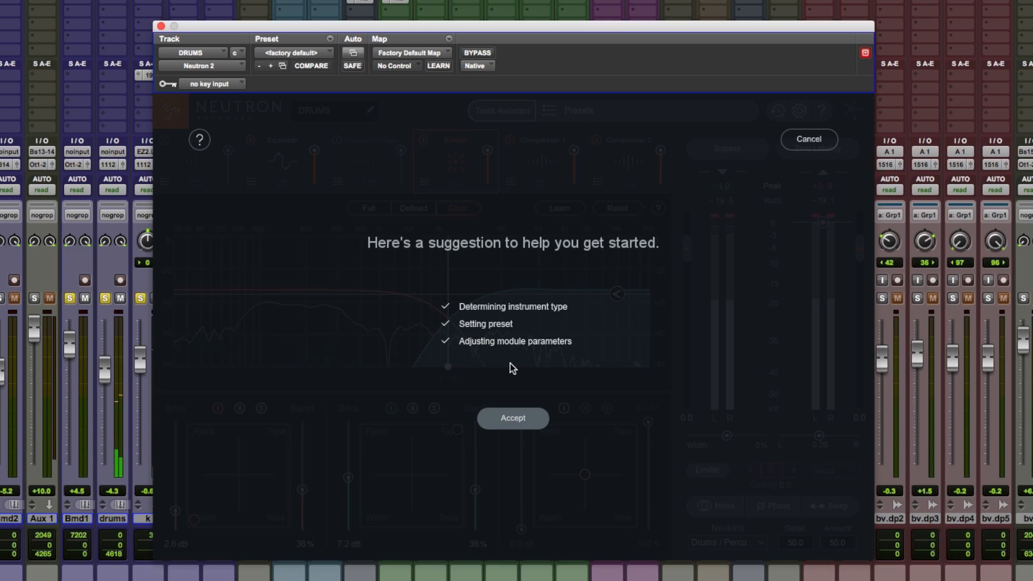
{"action": "left_click", "coordinate": [512, 420]}
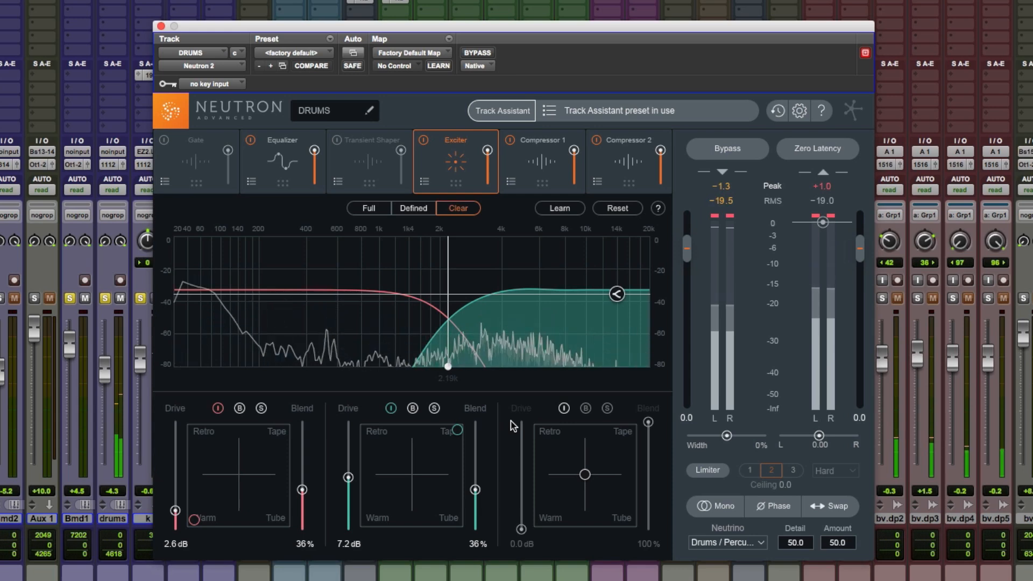
- Examine the suggested settings in the Equalizer, Exciter and Compressor 2 modules
{"action": "left_click", "coordinate": [278, 161]}
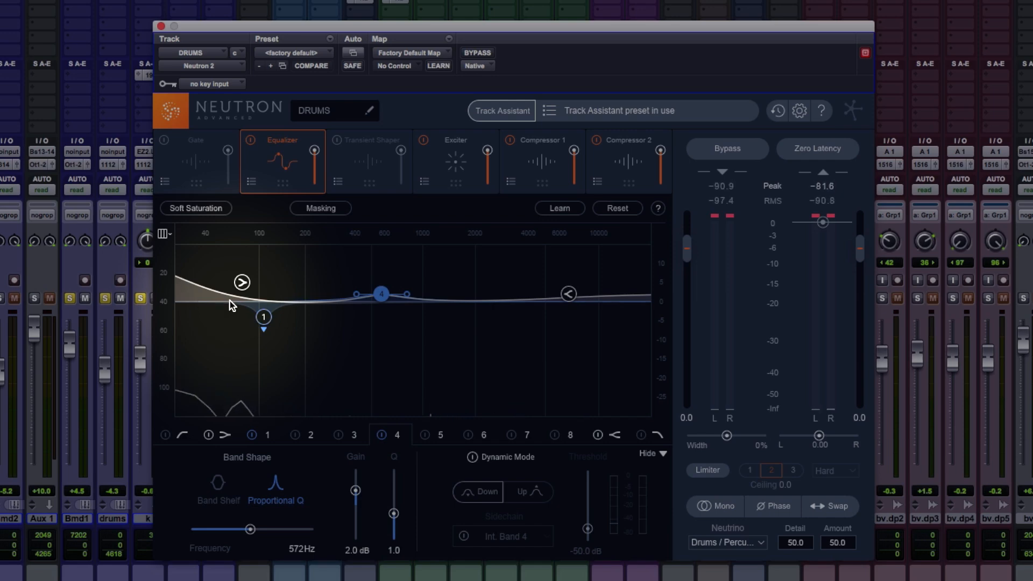
{"action": "left_click", "coordinate": [455, 171]}
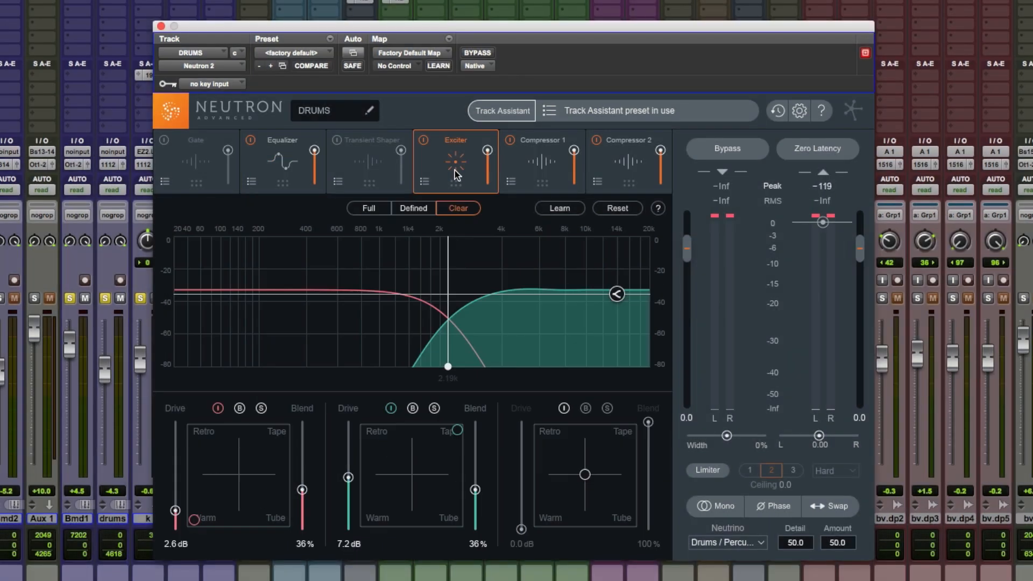
{"action": "left_click", "coordinate": [636, 167]}
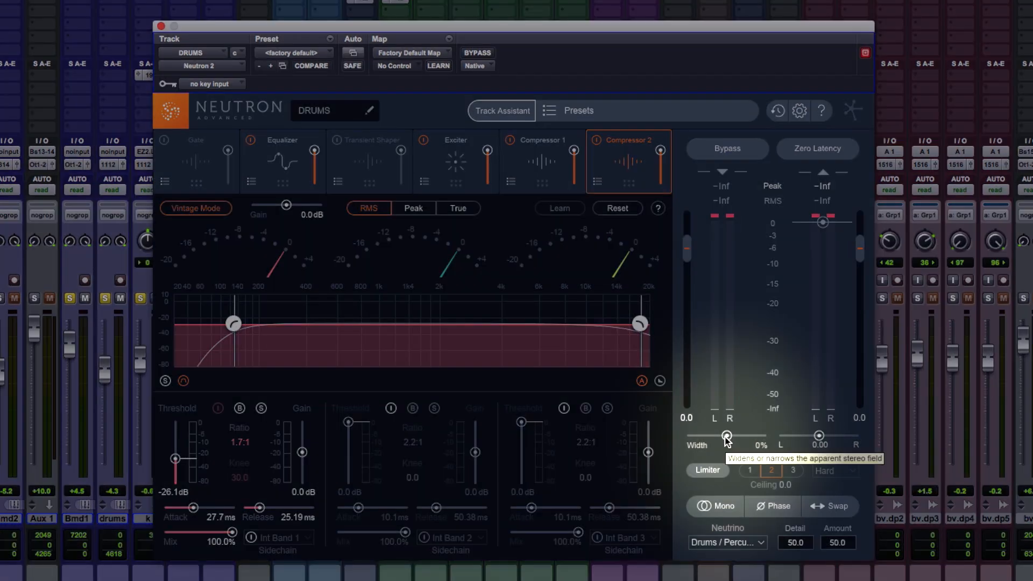
- Audition the drums' stereo width at -100% during playback, then return it to 0% and stop playback
{"action": "key", "text": "space"}
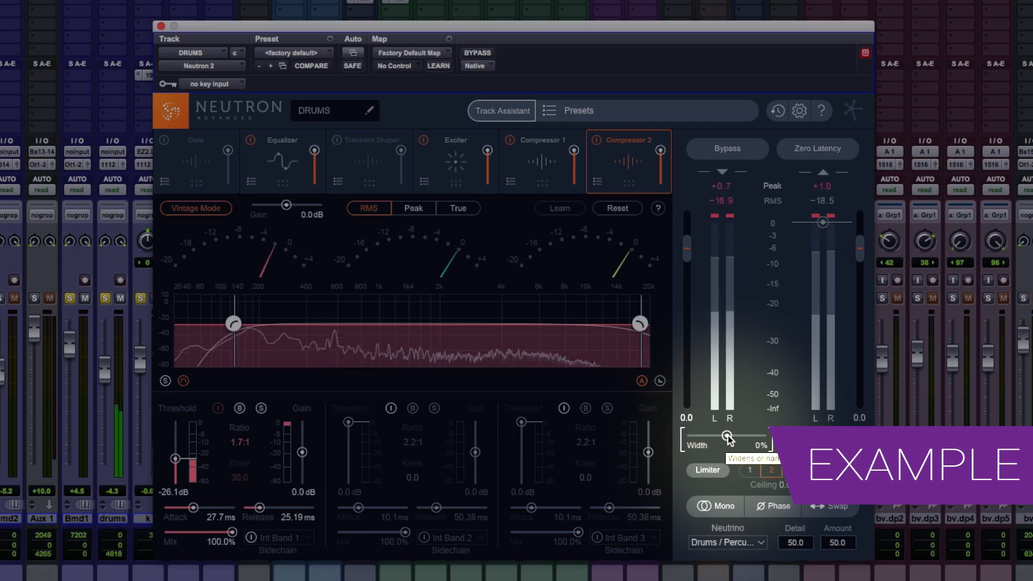
{"action": "left_click_drag", "start_coordinate": [727, 435], "coordinate": [683, 439]}
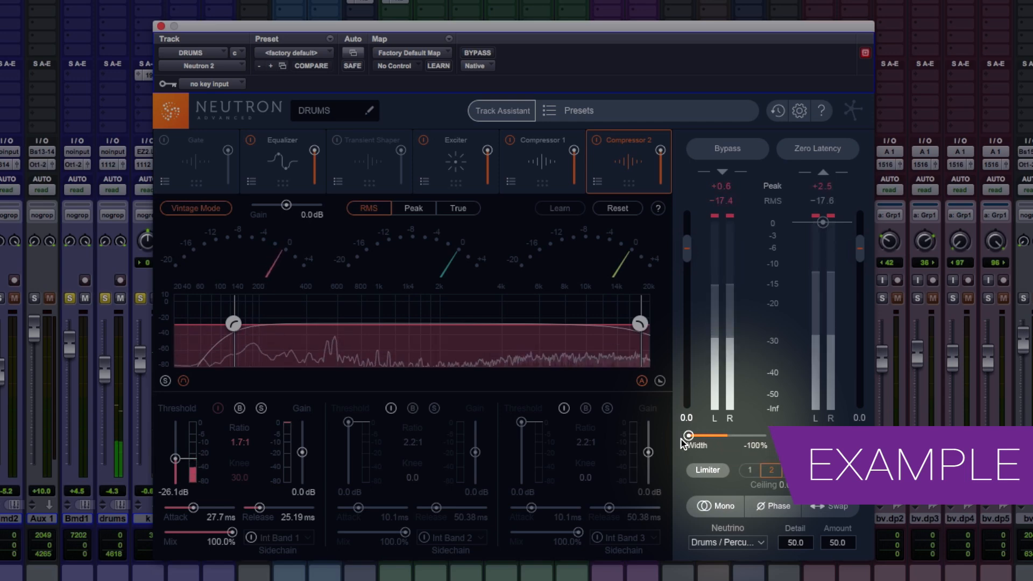
{"action": "left_click_drag", "start_coordinate": [681, 439], "coordinate": [741, 437]}
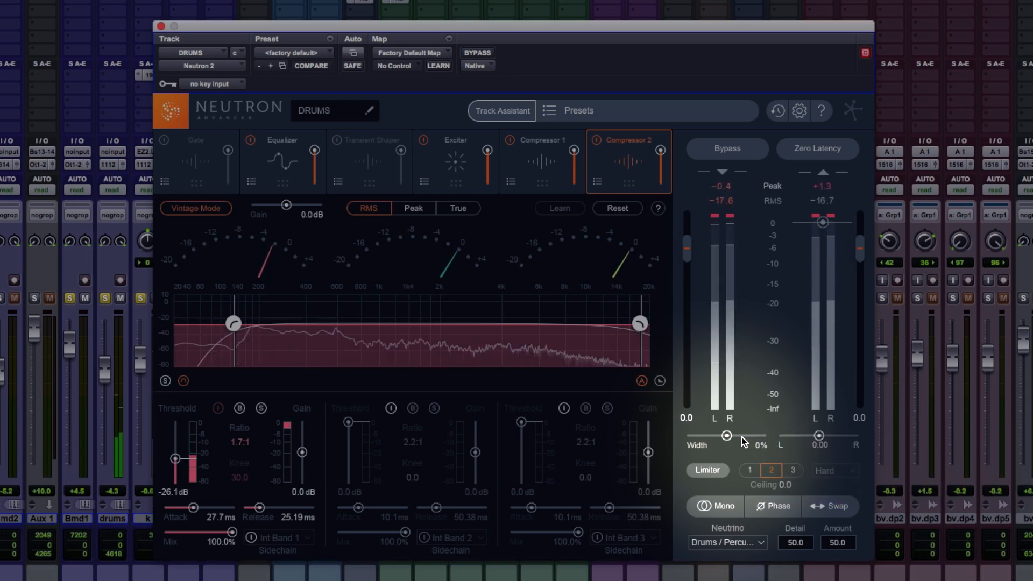
{"action": "key", "text": "space"}
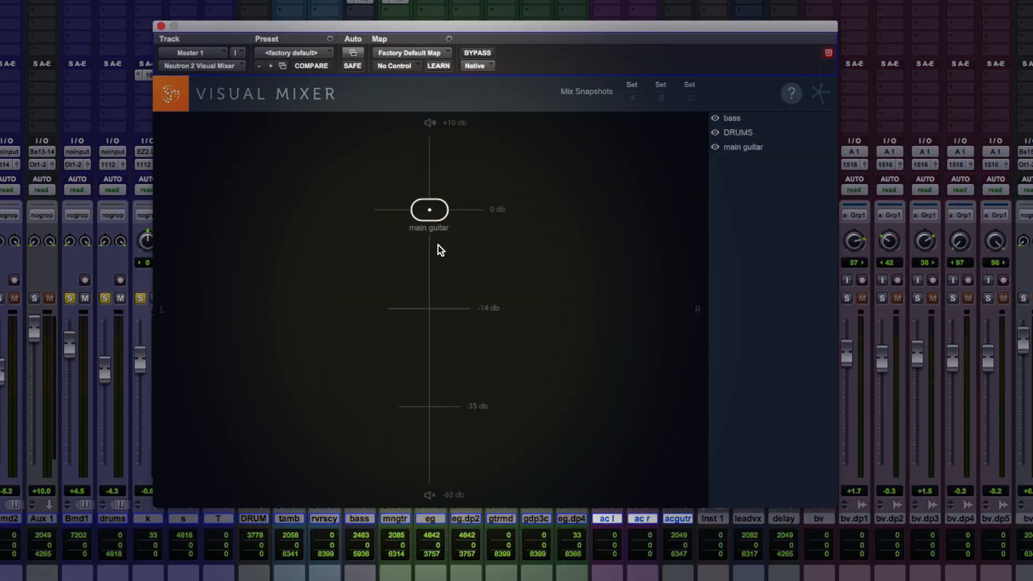
- Select the bass in Visual Mixer and lower its level to about -6.23 dB, keeping it centred, then stop playback
{"action": "left_click", "coordinate": [740, 122]}
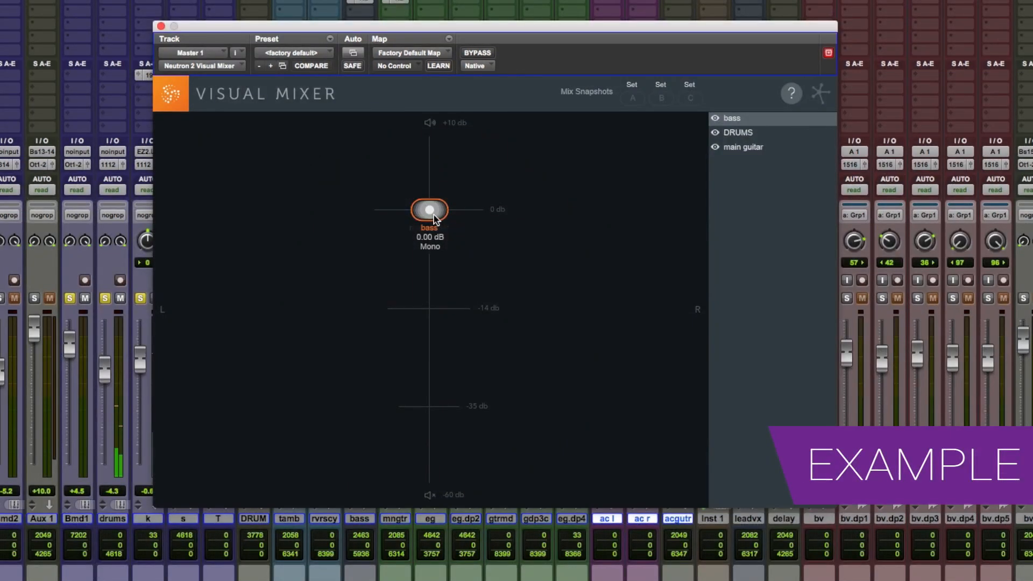
{"action": "left_click_drag", "start_coordinate": [436, 216], "coordinate": [581, 257]}
{"action": "key", "text": "space"}
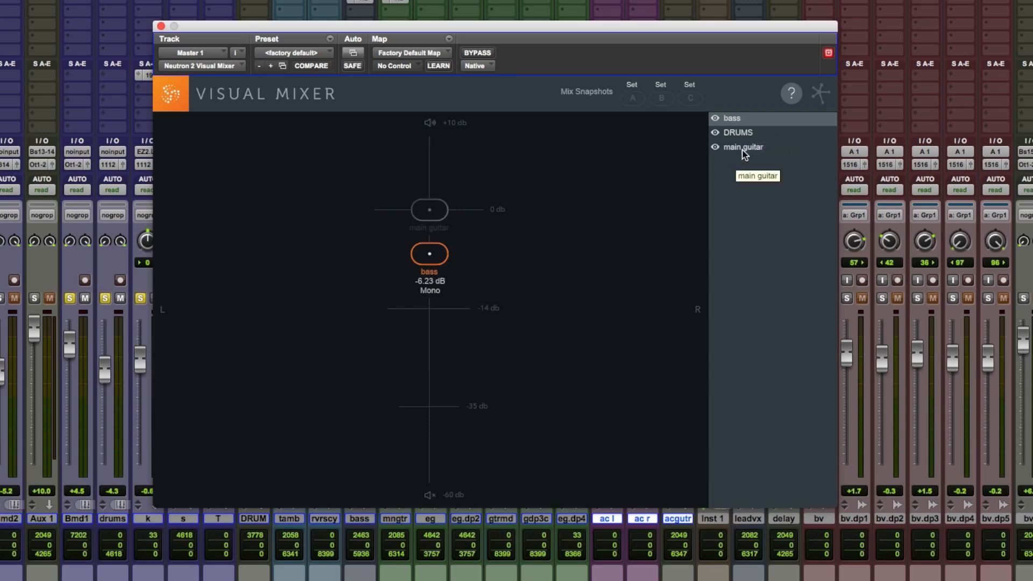
- Select the main guitar and move its node to about -1.64 dB near the centre of the stereo field
{"action": "left_click", "coordinate": [761, 152]}
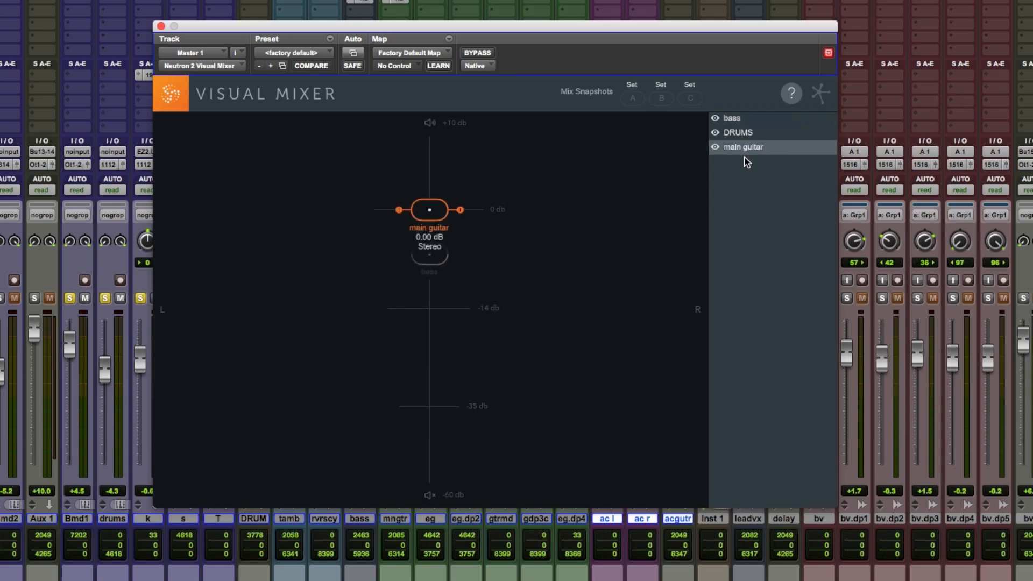
{"action": "left_click_drag", "start_coordinate": [429, 209], "coordinate": [511, 232]}
{"action": "left_click_drag", "start_coordinate": [541, 223], "coordinate": [427, 221]}
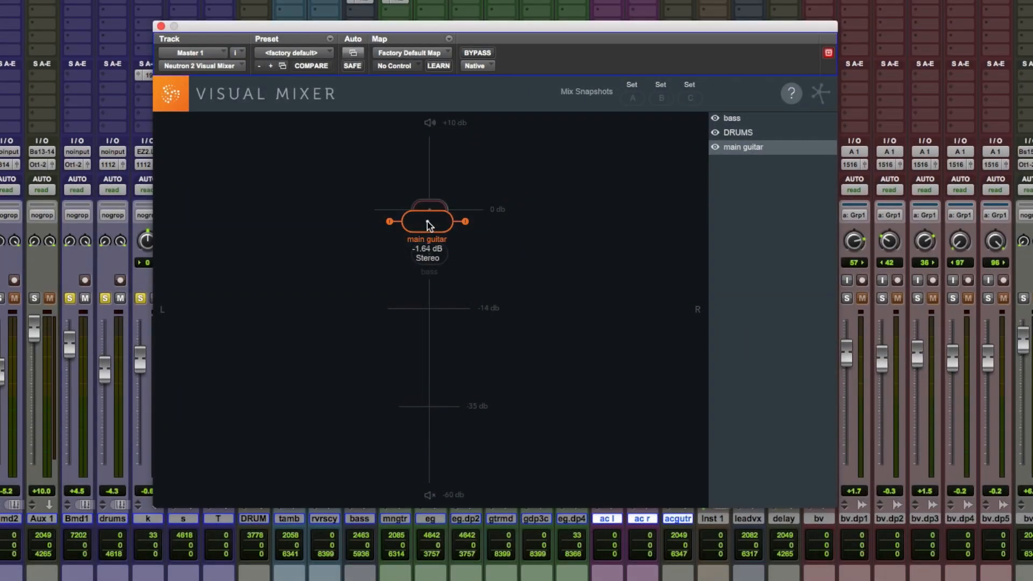
- Check the plug-in automation parameters offered for Visual Mixer and close the dialog without changes
{"action": "left_click", "coordinate": [350, 52]}
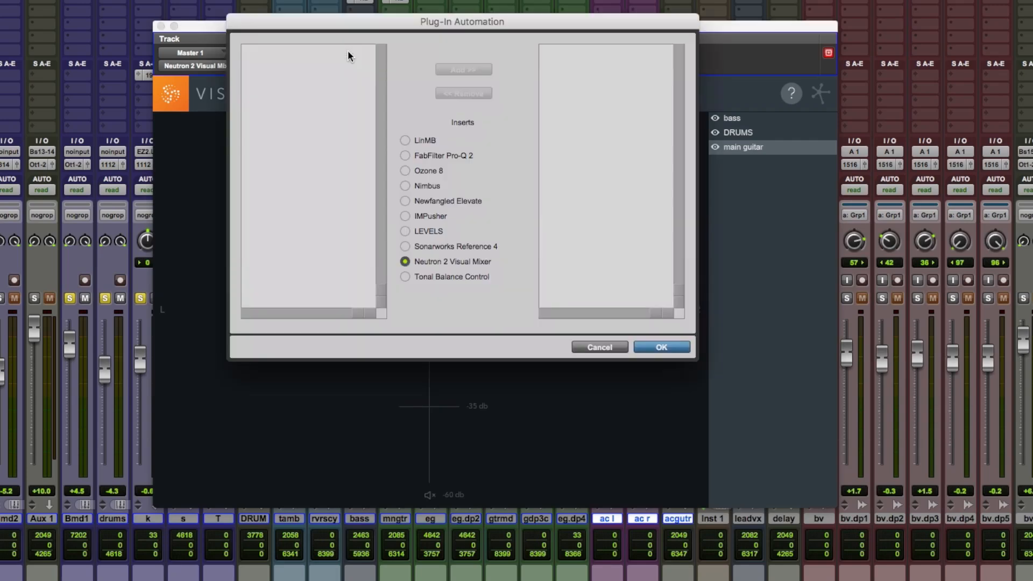
{"action": "left_click", "coordinate": [578, 344]}
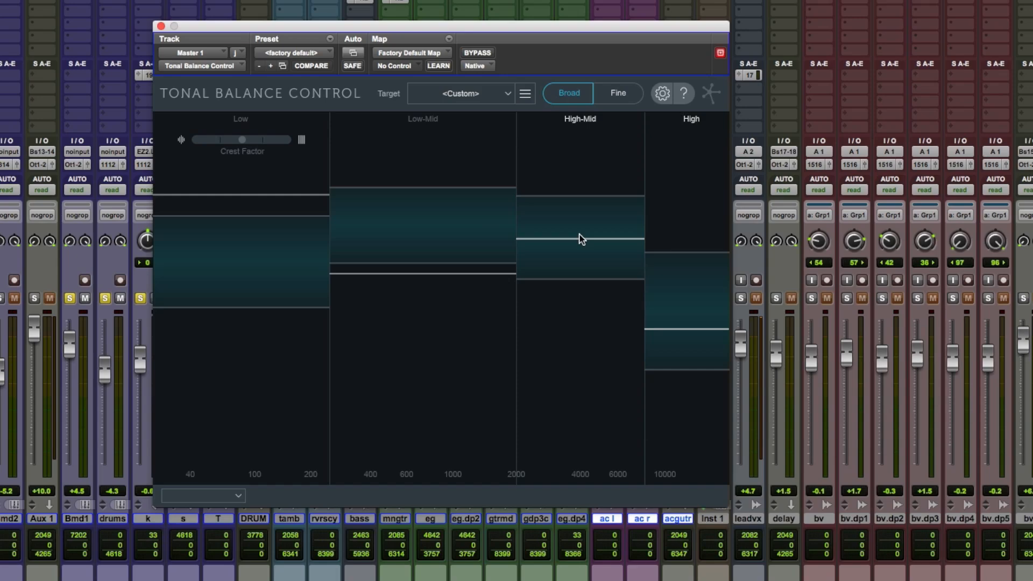
- Review the preset targets in Tonal Balance Control and create a custom target curve from an audio file
{"action": "left_click", "coordinate": [478, 94]}
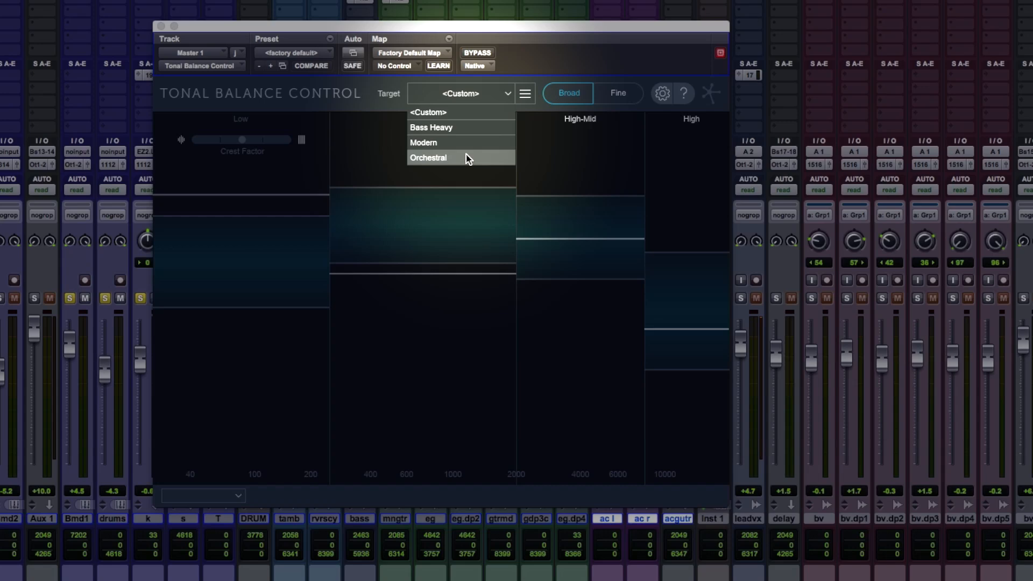
{"action": "left_click", "coordinate": [523, 94]}
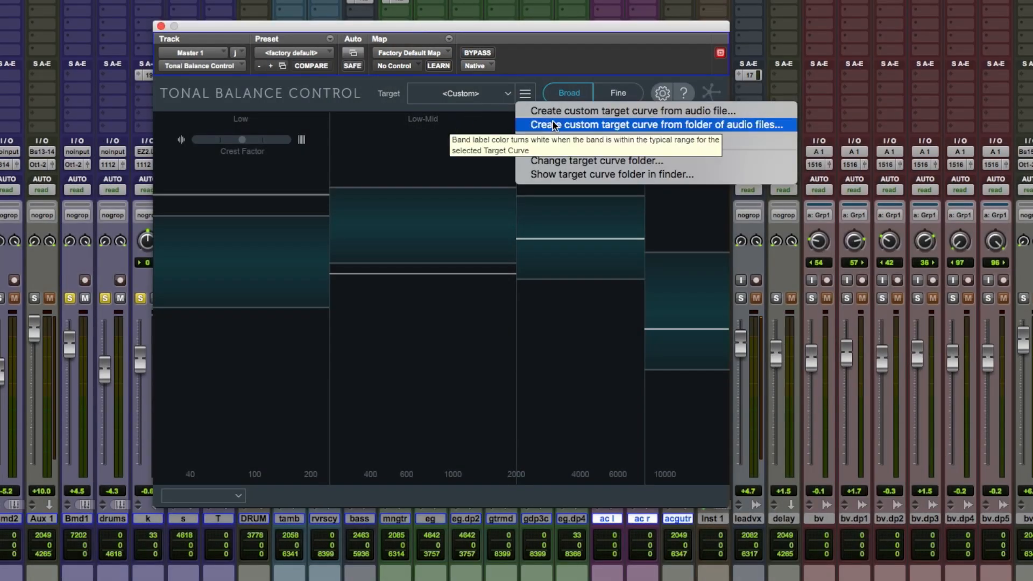
{"action": "left_click", "coordinate": [590, 112]}
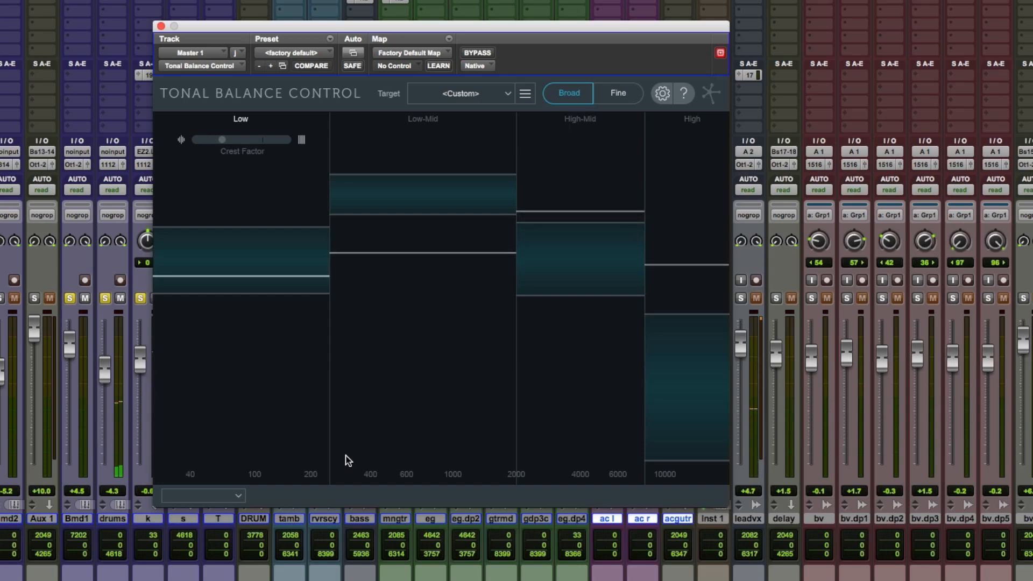
- Load the DRUMS equalizer in Tonal Balance Control and pull its low shelf to about -16.4 dB at 80 Hz
{"action": "left_click", "coordinate": [237, 495]}
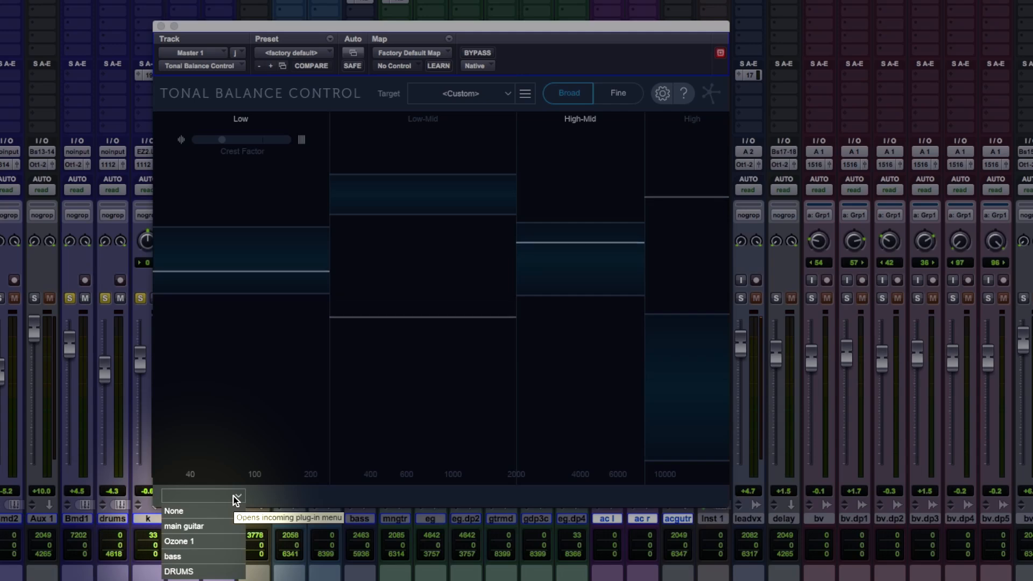
{"action": "left_click", "coordinate": [179, 570]}
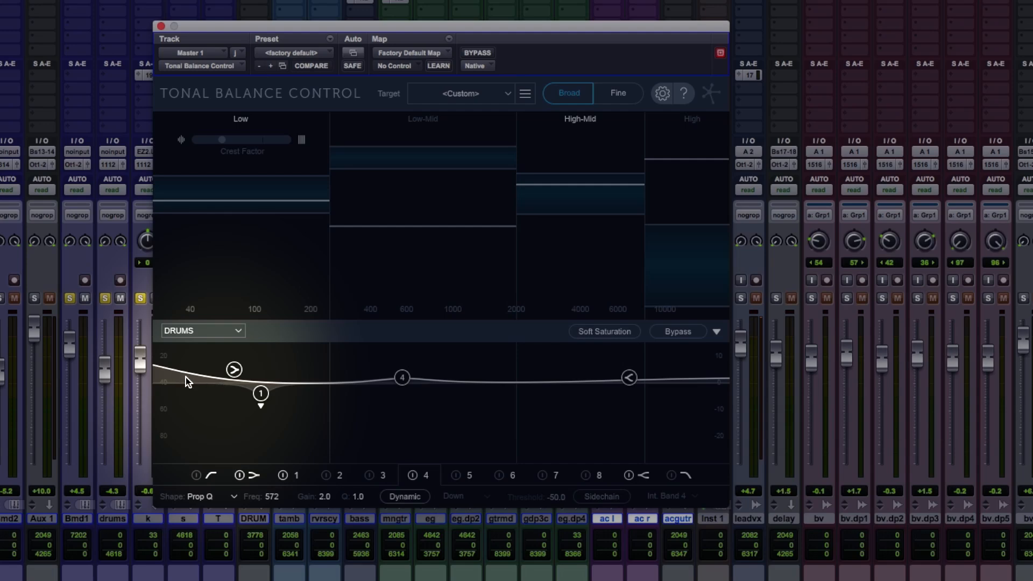
{"action": "left_click_drag", "start_coordinate": [234, 369], "coordinate": [240, 428]}
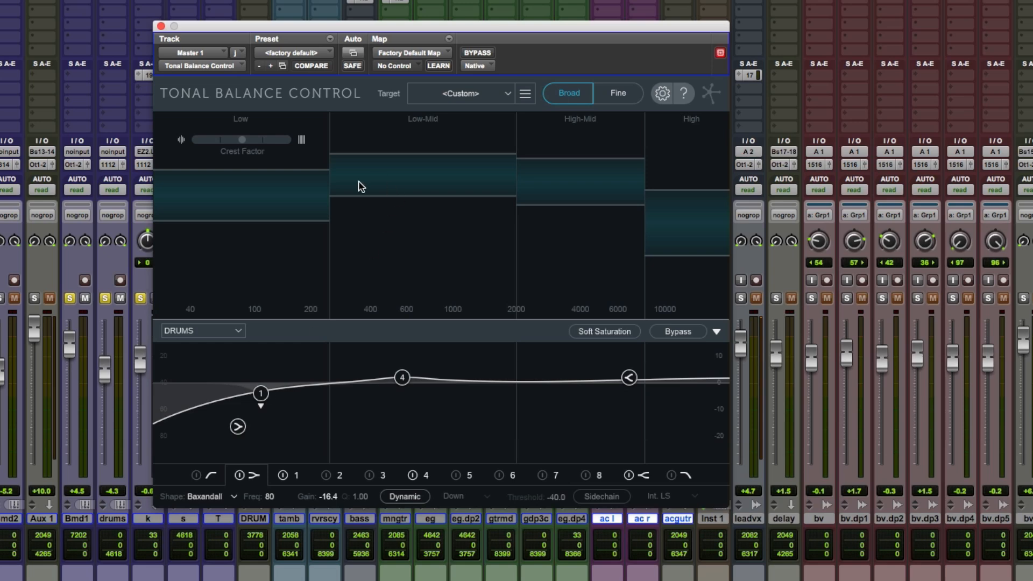
- During playback, set the drums' low shelf to about -18.1 dB at 92 Hz and high shelf to about -7.5 dB at 7531 Hz
{"action": "key", "text": "space"}
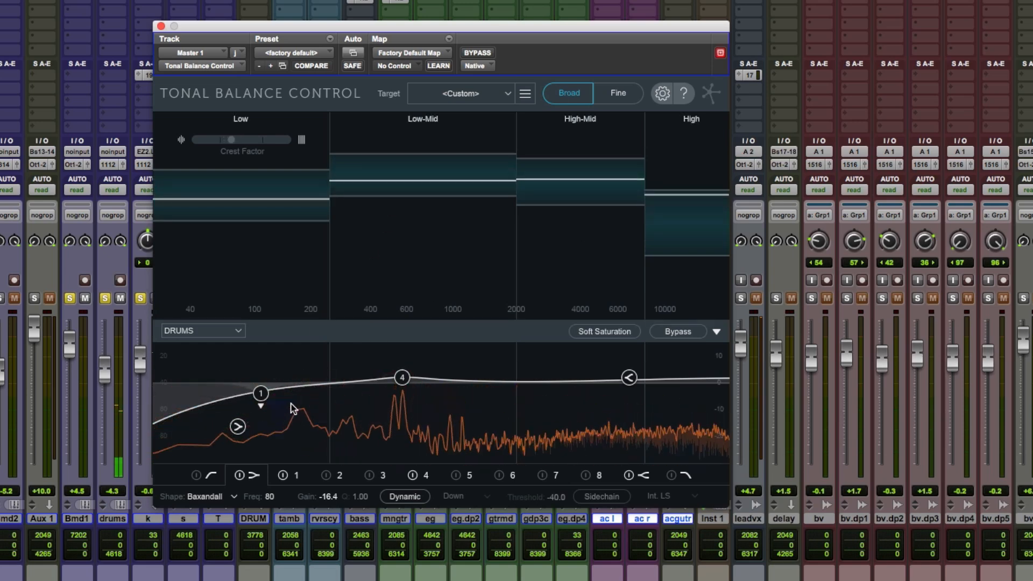
{"action": "mouse_move", "coordinate": [237, 427]}
{"action": "left_mouse_down"}
{"action": "mouse_move", "coordinate": [245, 390]}
{"action": "mouse_move", "coordinate": [253, 396]}
{"action": "mouse_move", "coordinate": [245, 349]}
{"action": "mouse_move", "coordinate": [272, 346]}
{"action": "mouse_move", "coordinate": [245, 395]}
{"action": "mouse_move", "coordinate": [248, 430]}
{"action": "left_mouse_up"}
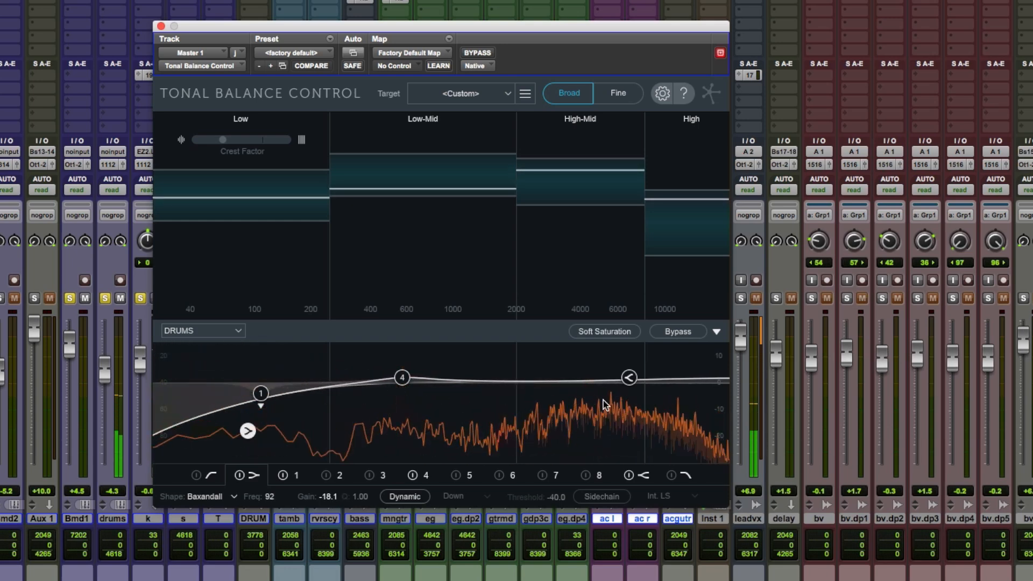
{"action": "left_click_drag", "start_coordinate": [632, 379], "coordinate": [640, 404]}
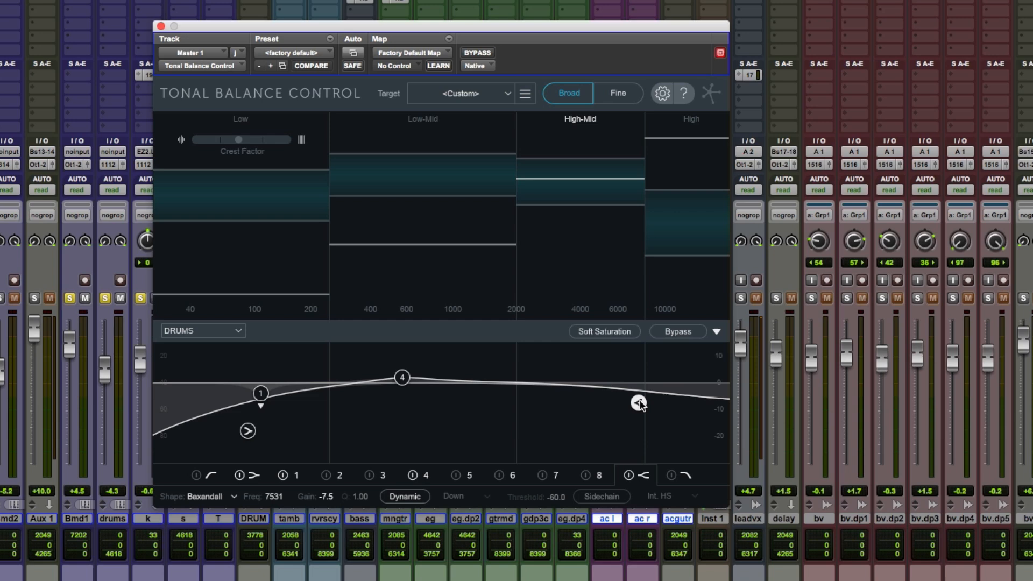
- Load the Ozone 1 equalizer, play the mix and lower band 3 to about -0.2 dB at 824 Hz
{"action": "left_click", "coordinate": [239, 331]}
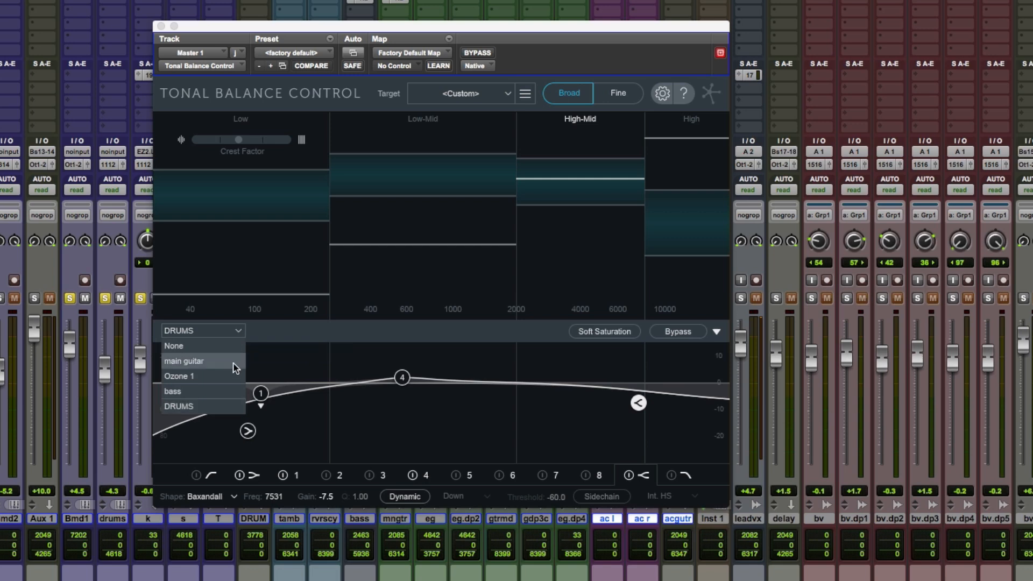
{"action": "left_click", "coordinate": [213, 377]}
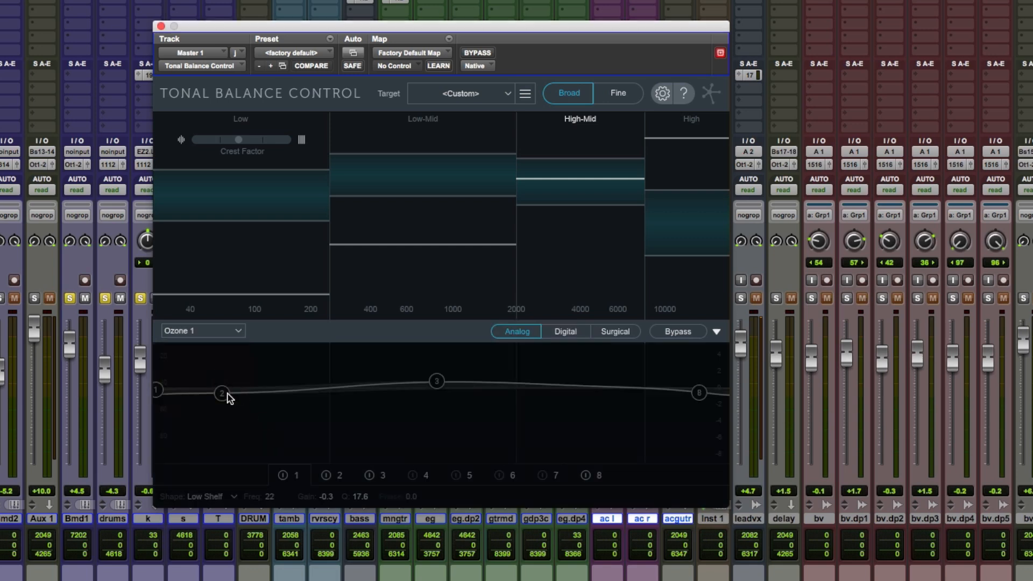
{"action": "key", "text": "space"}
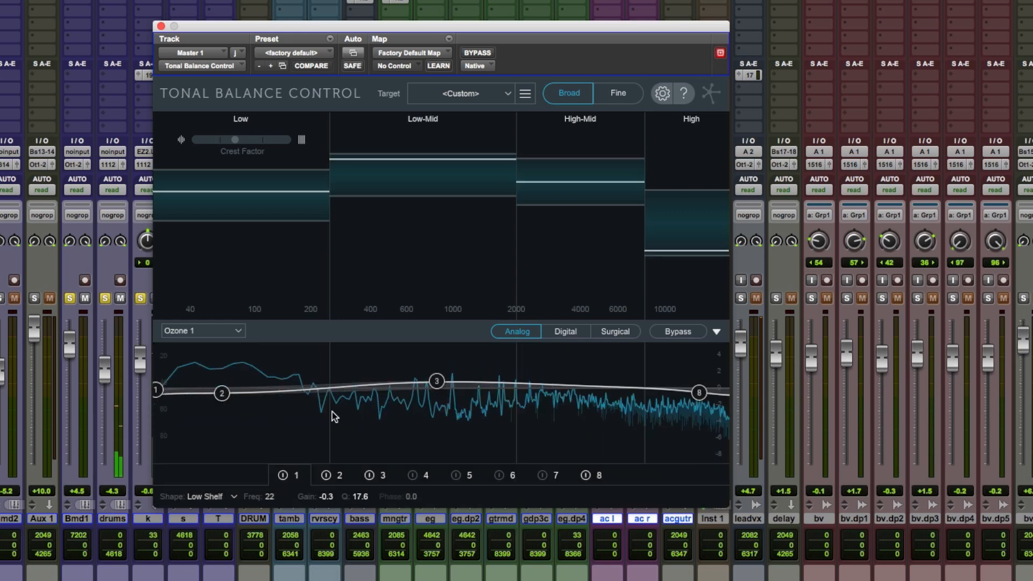
{"action": "left_click_drag", "start_coordinate": [437, 383], "coordinate": [435, 390]}
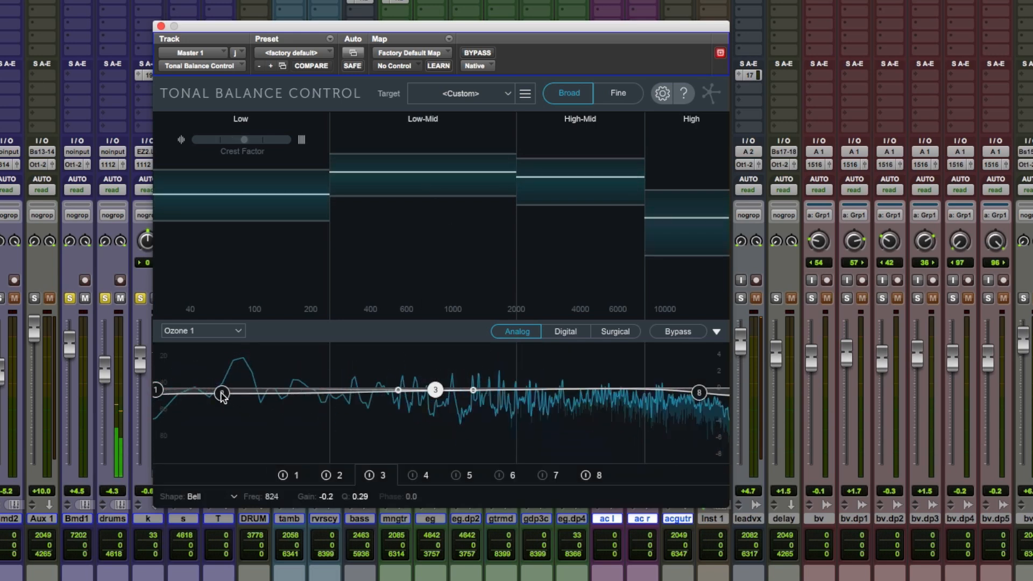
- Raise Ozone 1's band 2 to about 0.2 dB at 67 Hz and move band 8 to a lower frequency and gain
{"action": "left_click_drag", "start_coordinate": [222, 393], "coordinate": [223, 388]}
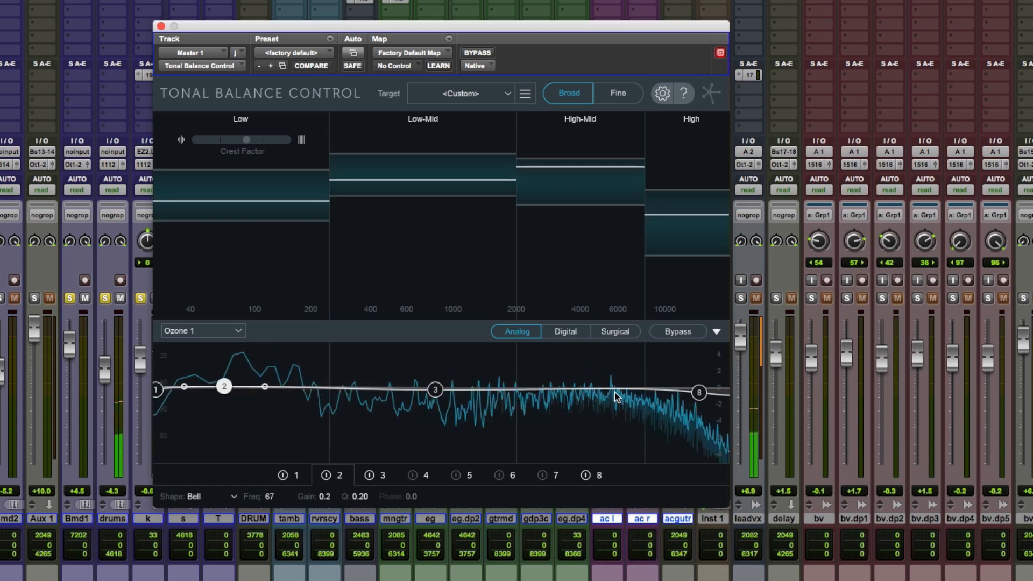
{"action": "left_click_drag", "start_coordinate": [698, 393], "coordinate": [655, 411]}
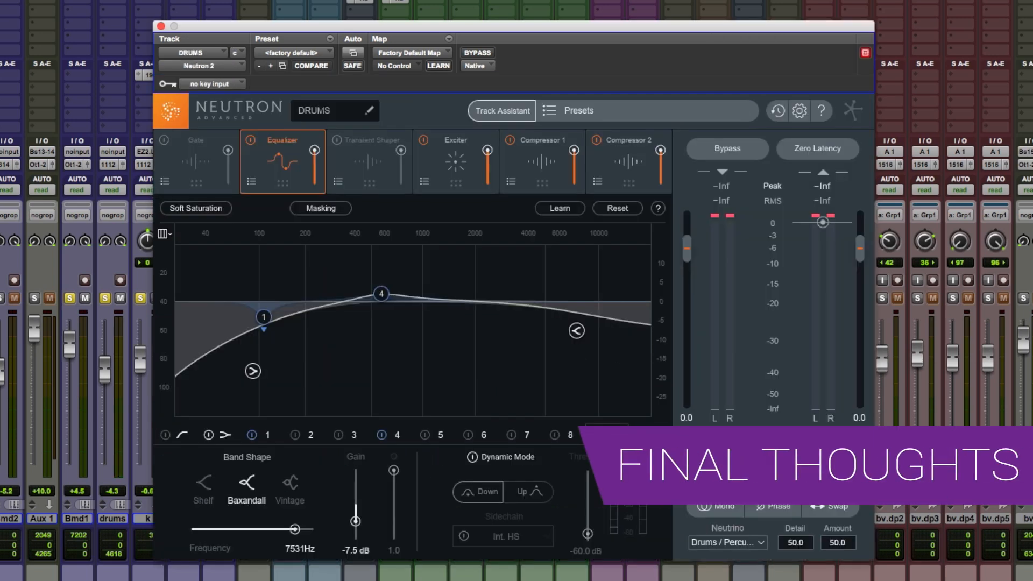